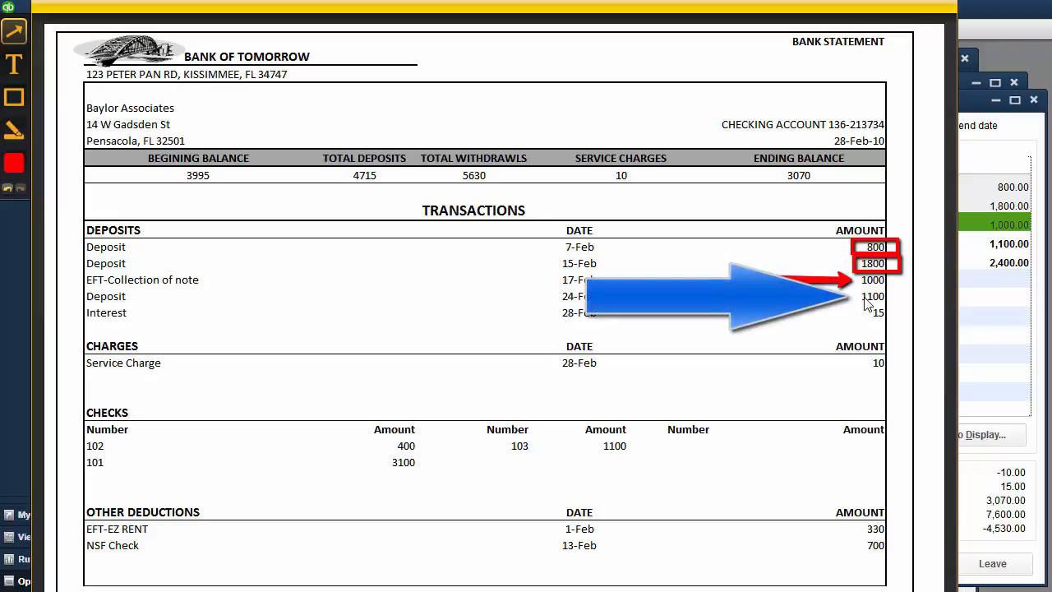
# Mark the 1,100.00 deposit as cleared in the QuickBooks reconciliation and outline the 24-Feb deposit amount with a rectangle on the bank statement
pyautogui.click(992, 141)
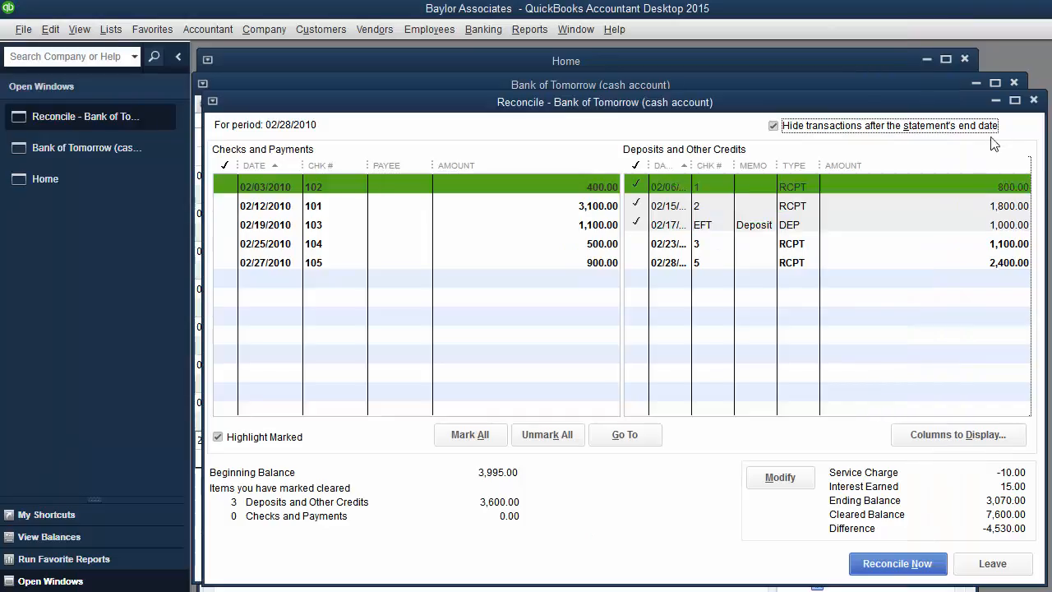
pyautogui.click(937, 244)
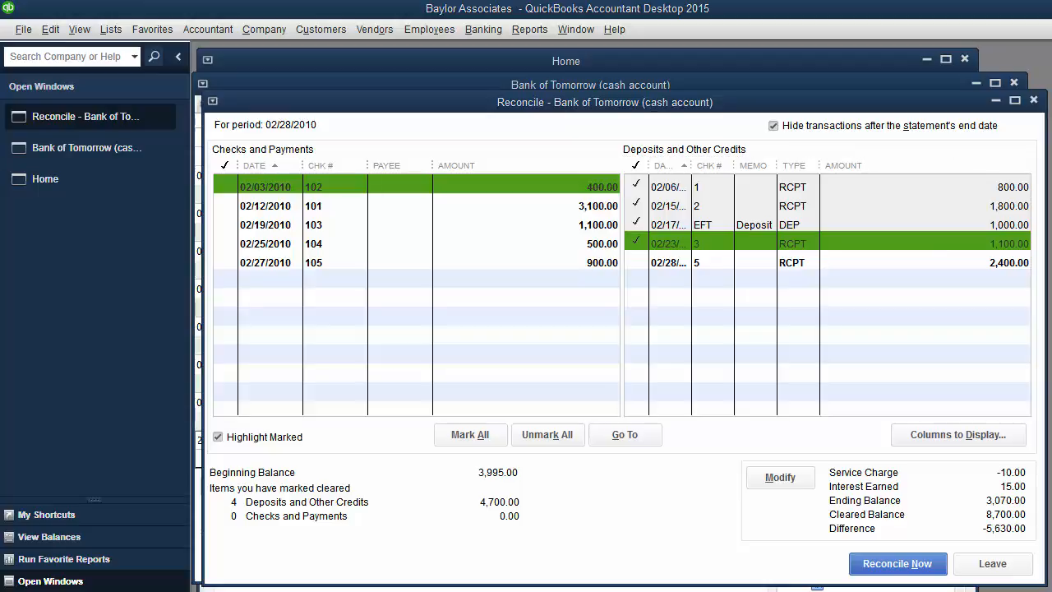
pyautogui.hotkey('alt', 'Tab')
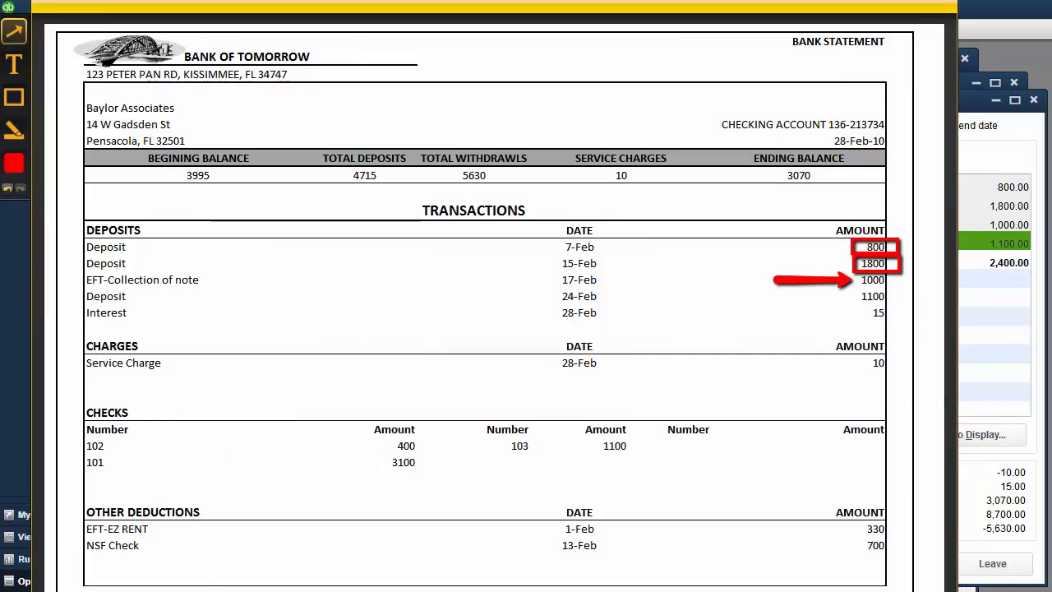
pyautogui.click(14, 97)
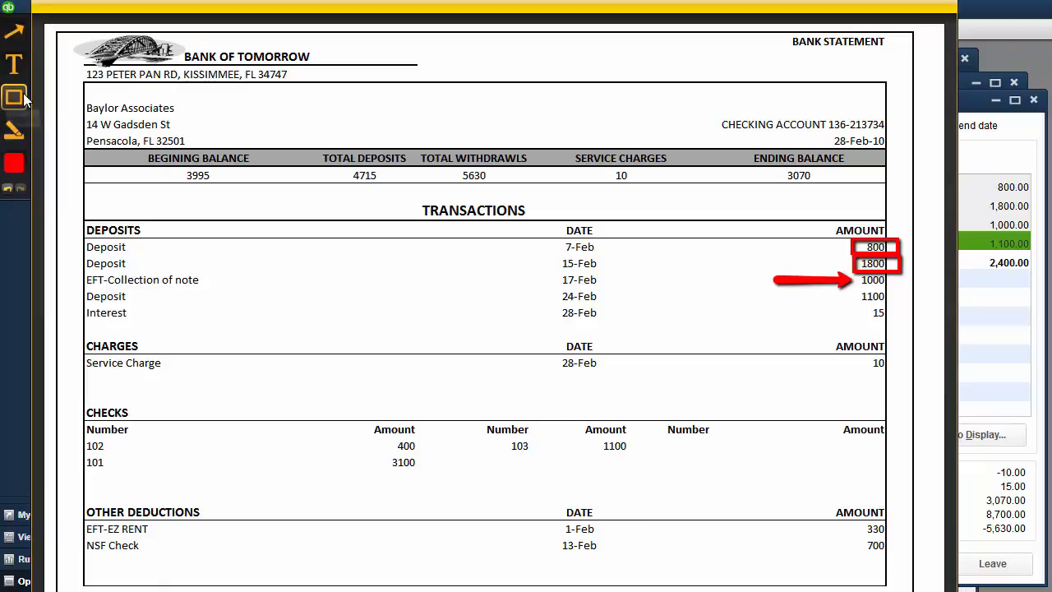
pyautogui.moveTo(898, 304); pyautogui.dragTo(850, 287)
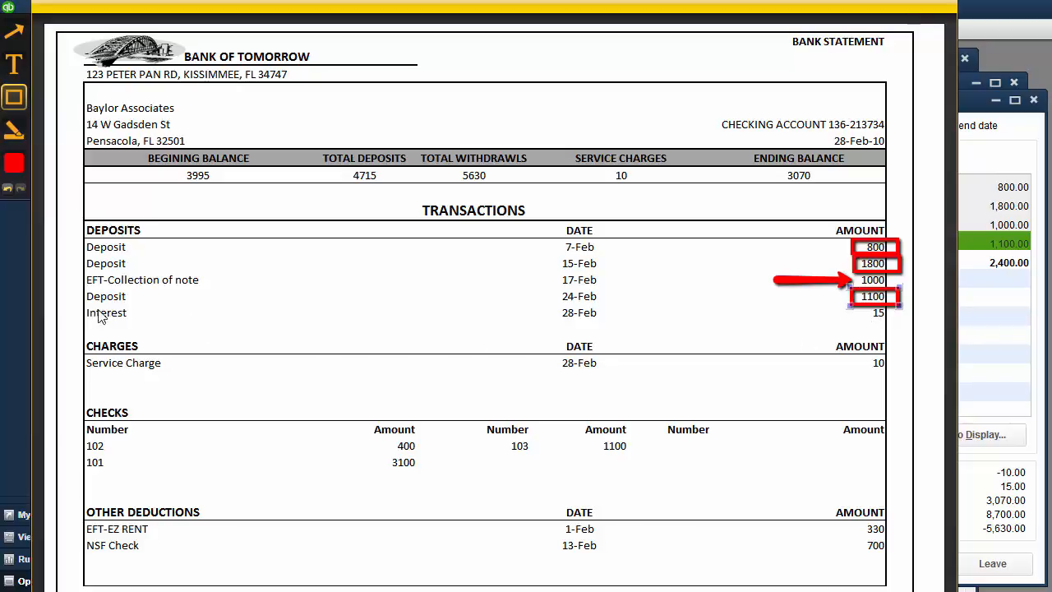
# Compare the reconciliation's Interest Earned with the bank statement and outline the 28-Feb interest amount with a rectangle
pyautogui.click(1009, 152)
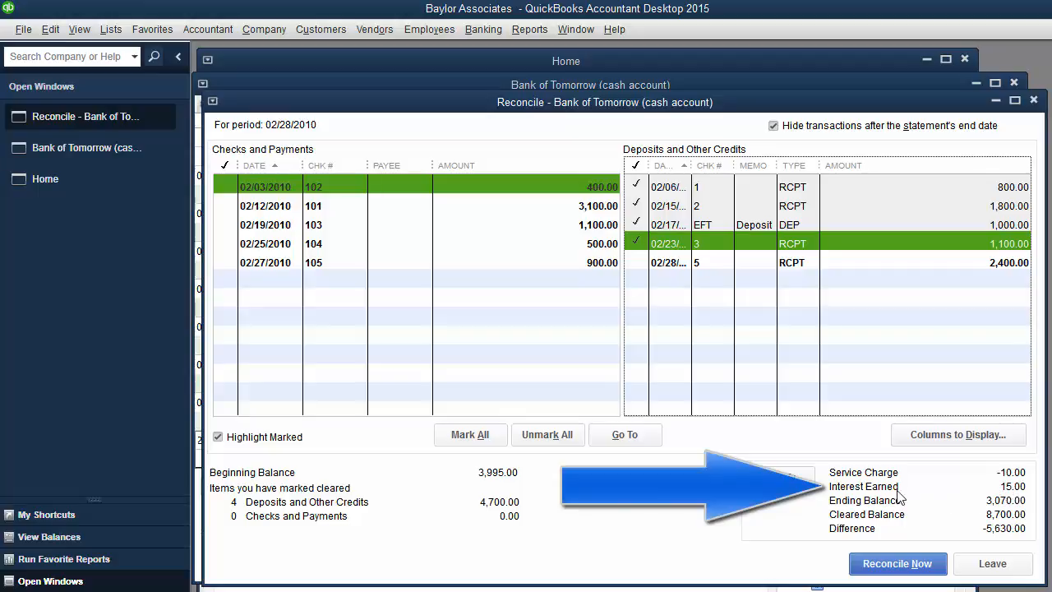
pyautogui.hotkey('alt', 'Tab')
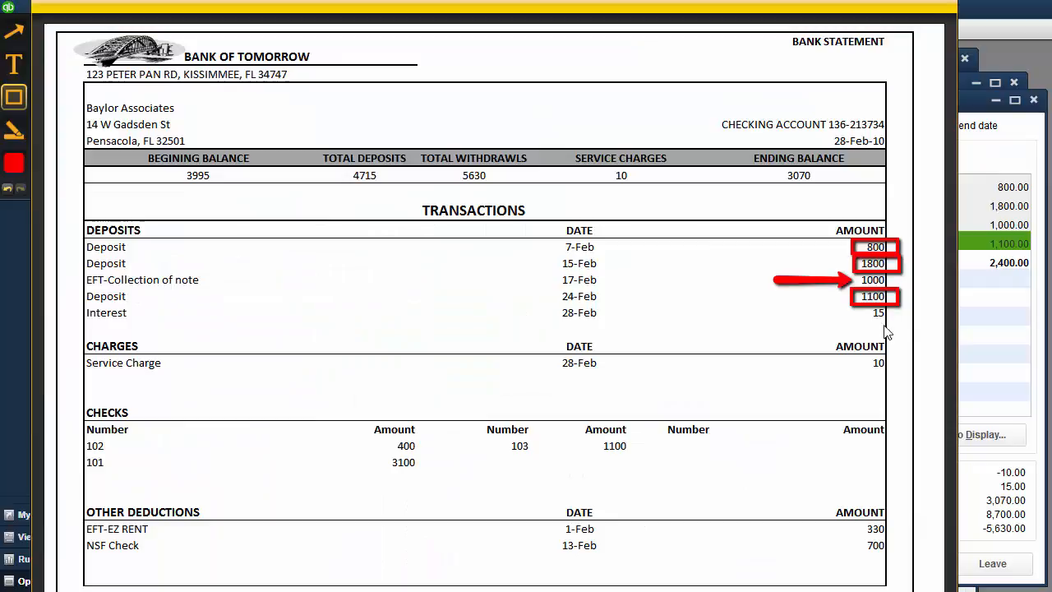
pyautogui.moveTo(892, 328); pyautogui.dragTo(862, 304)
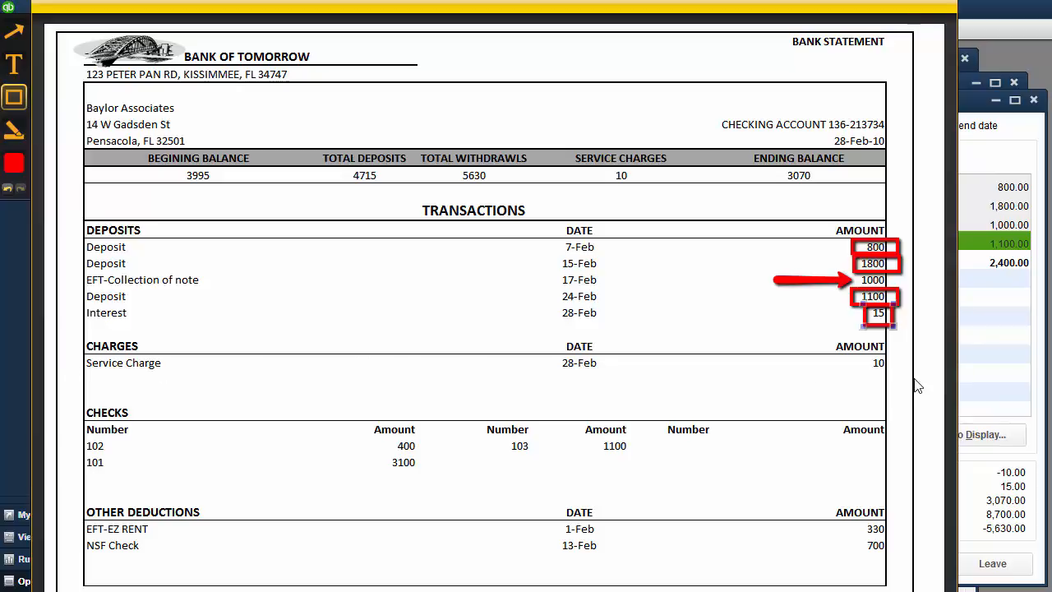
# Review the service charge in the Begin Reconciliation settings and outline the 28-Feb service charge amount with a rectangle on the bank statement
pyautogui.click(1026, 132)
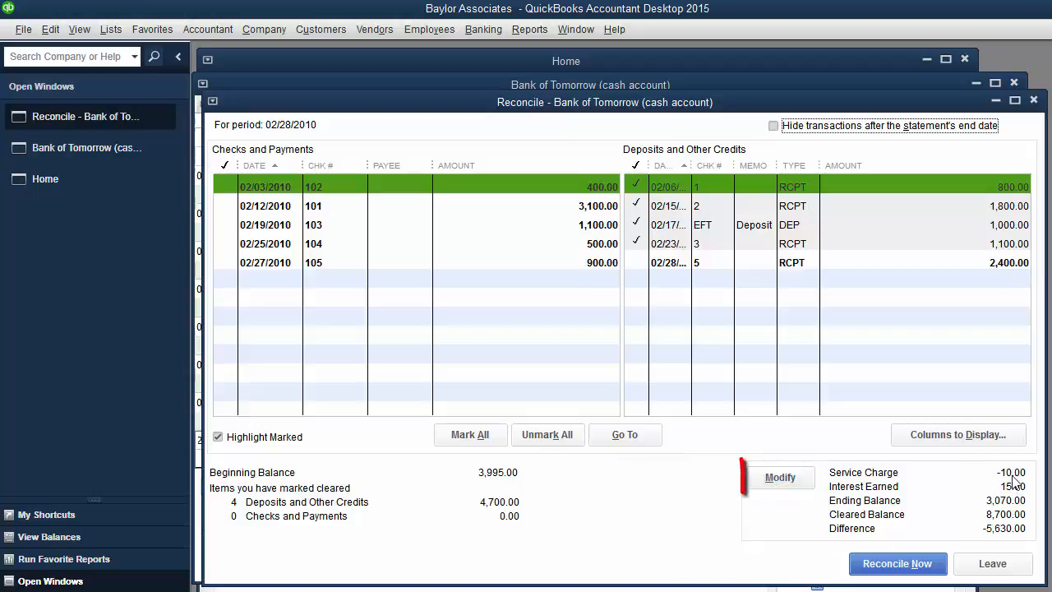
pyautogui.click(799, 481)
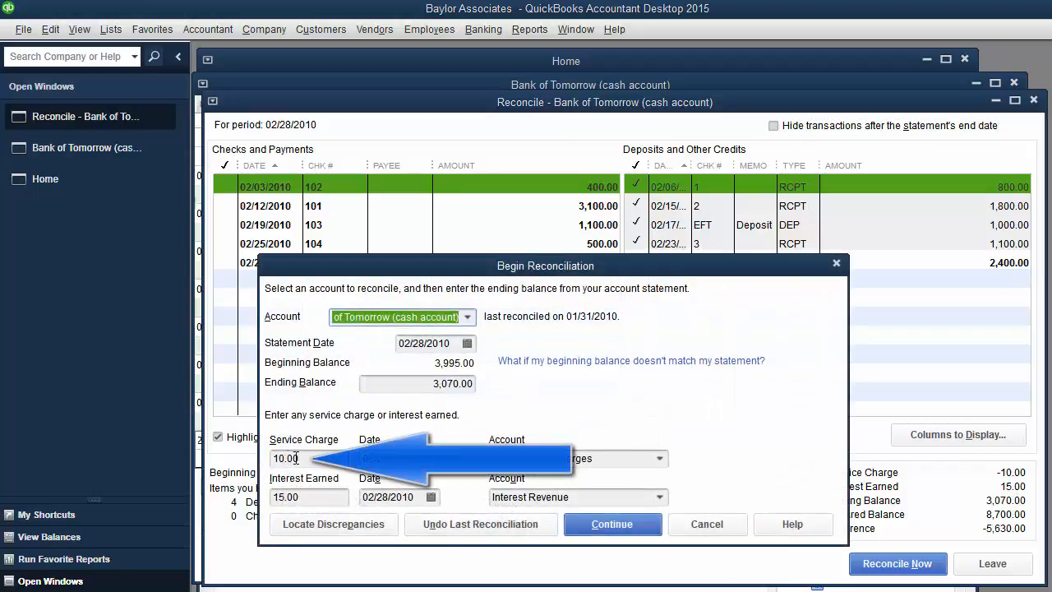
pyautogui.click(613, 525)
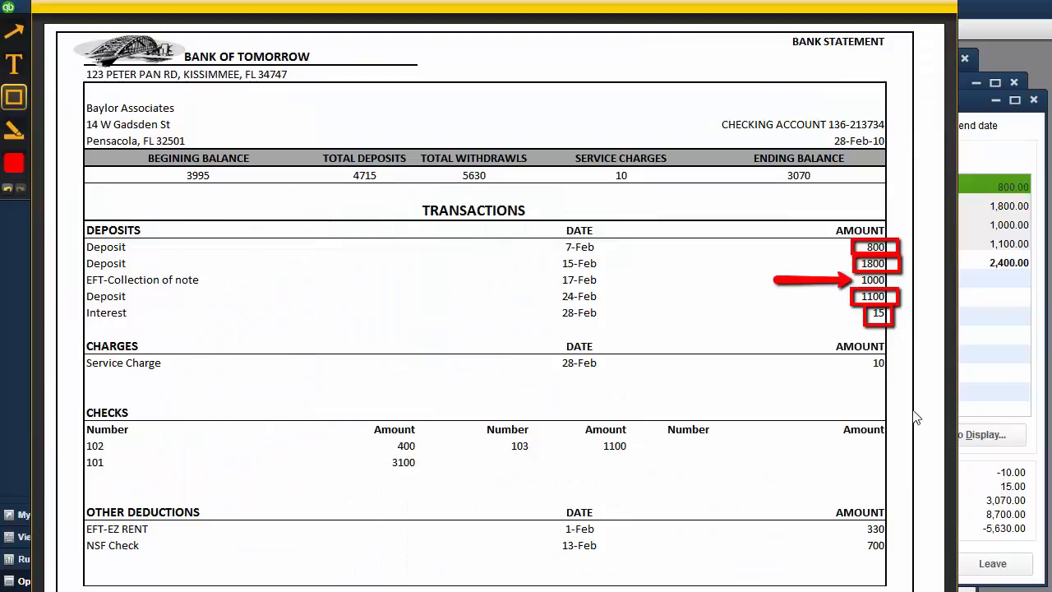
pyautogui.moveTo(898, 375); pyautogui.dragTo(853, 354)
# Outline check 102's amount on the bank statement and mark that check as cleared in the QuickBooks reconciliation
pyautogui.click(427, 463)
pyautogui.moveTo(424, 454); pyautogui.dragTo(385, 439)
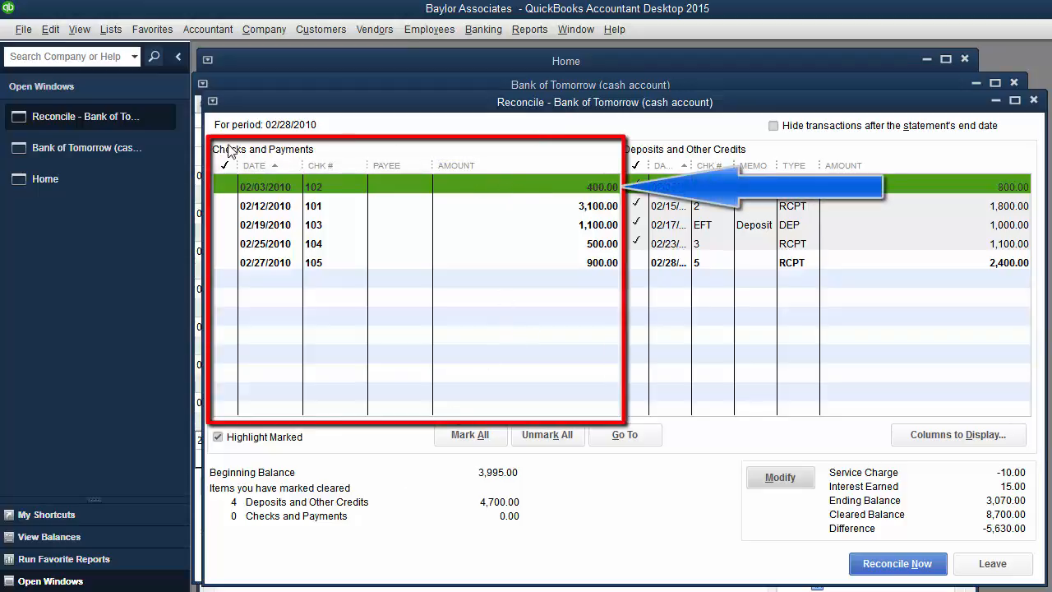
pyautogui.click(535, 188)
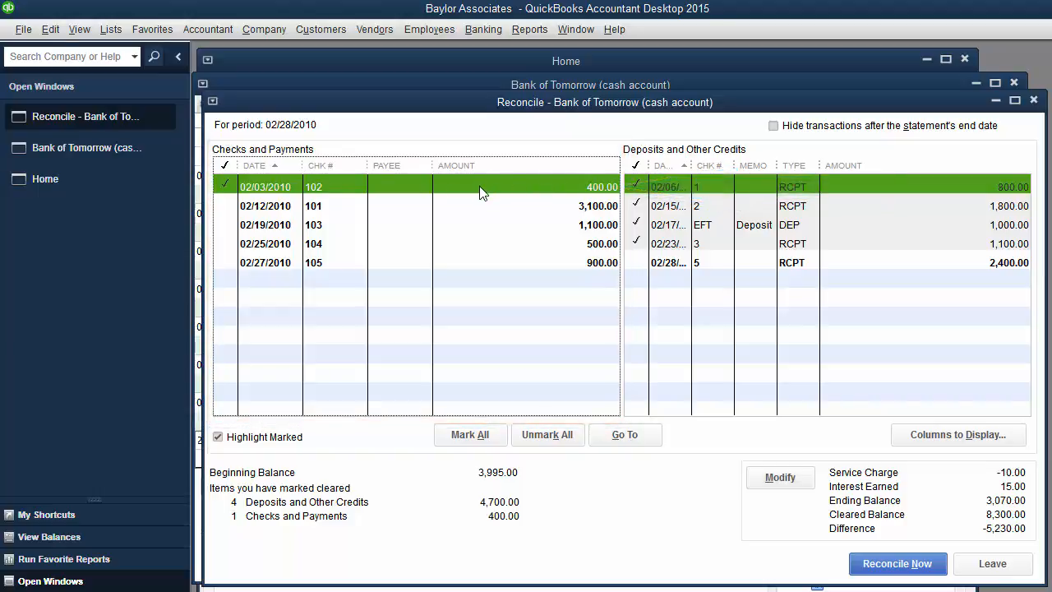
# Mark check 101 as cleared in the reconciliation and outline its amount with a rectangle on the bank statement
pyautogui.hotkey('alt', 'Tab')
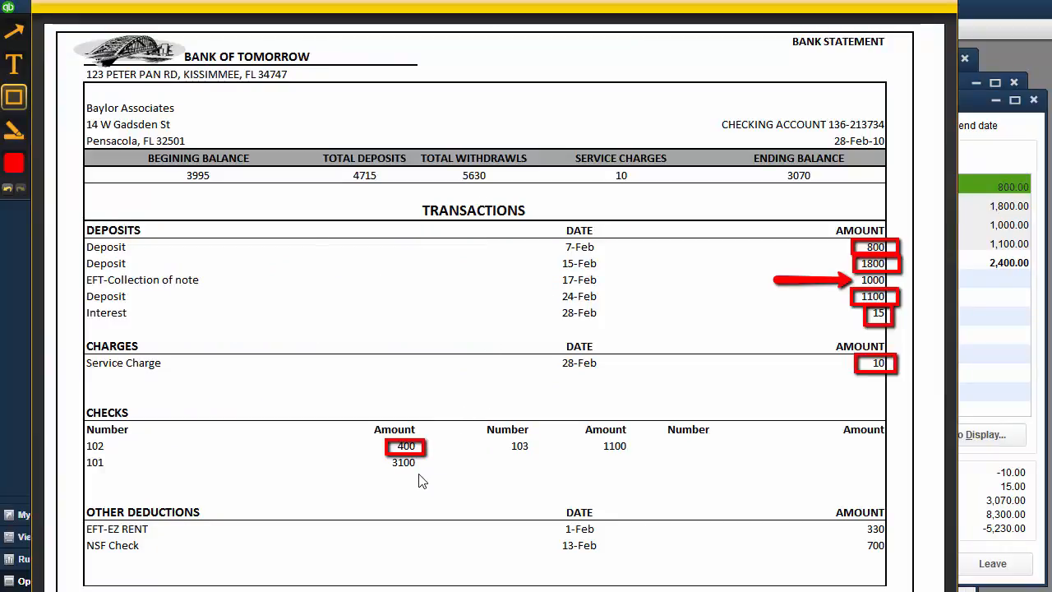
pyautogui.hotkey('alt', 'Tab')
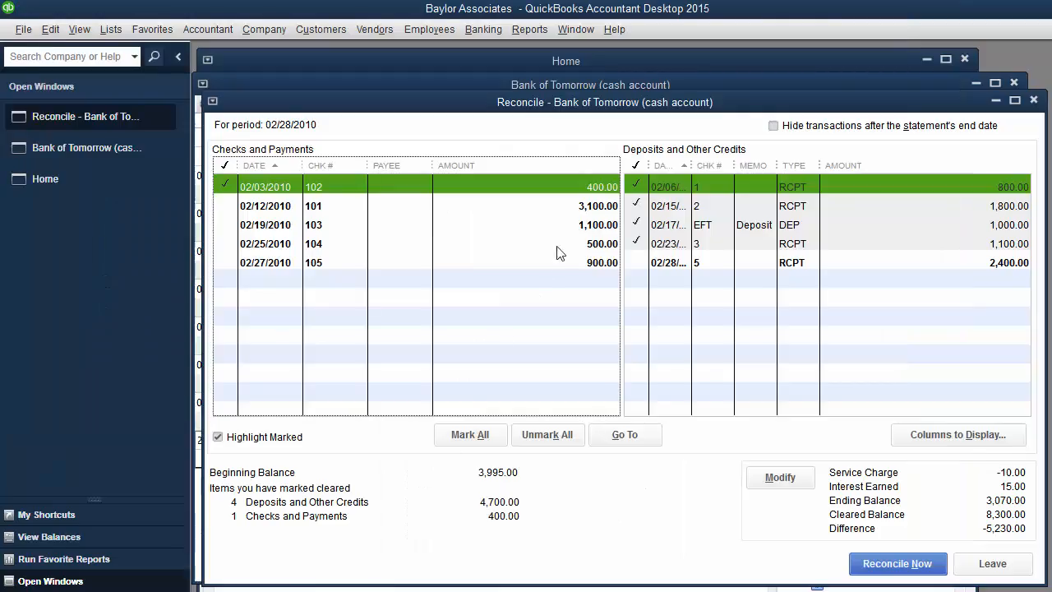
pyautogui.click(578, 210)
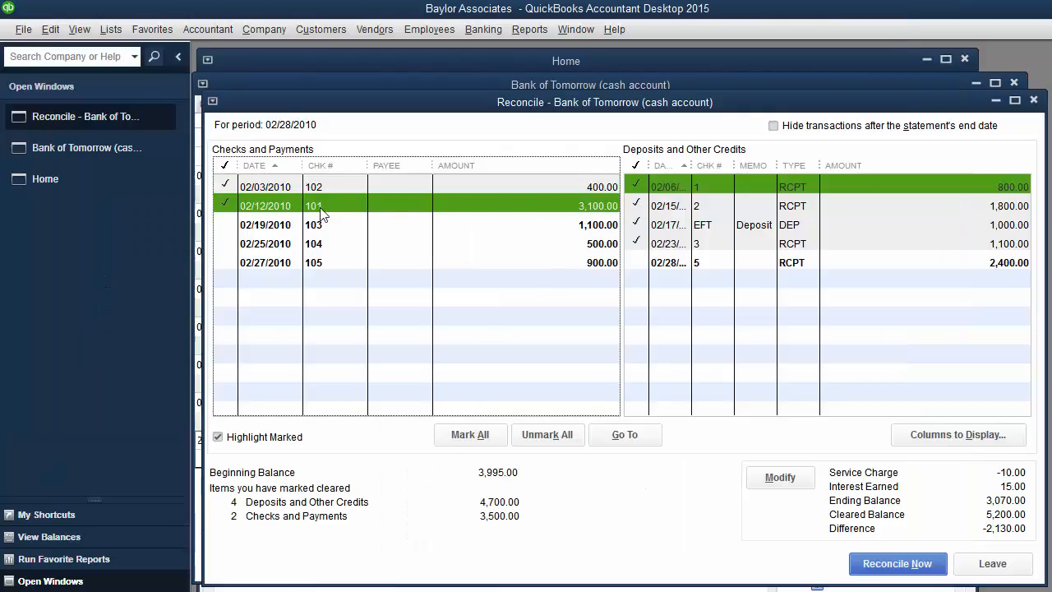
pyautogui.hotkey('alt', 'Tab')
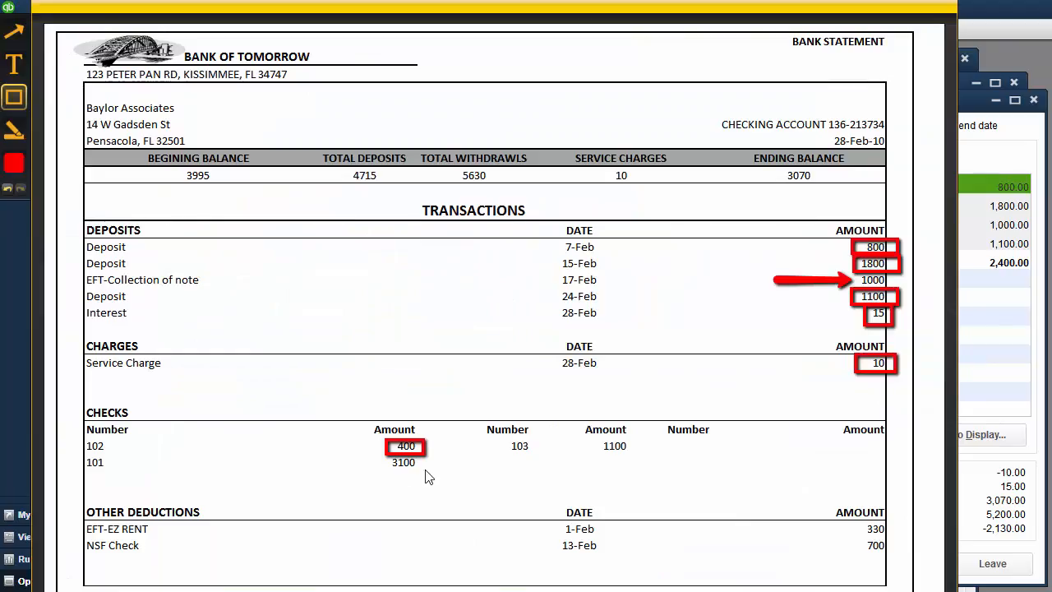
pyautogui.moveTo(427, 474); pyautogui.dragTo(385, 454)
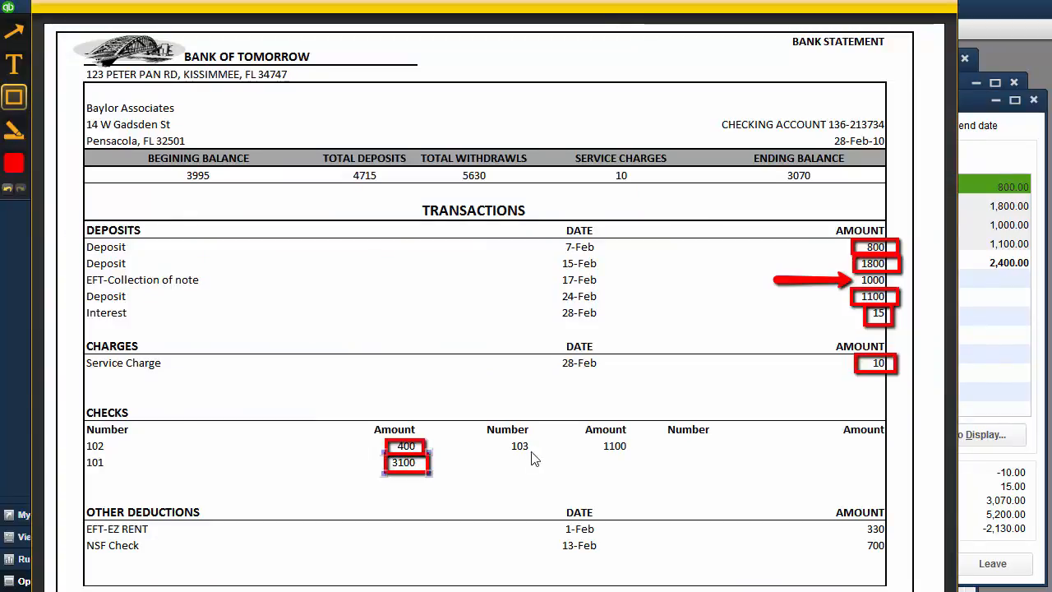
# Mark check 103 as cleared in the reconciliation and outline its amount with a rectangle on the bank statement
pyautogui.hotkey('alt', 'Tab')
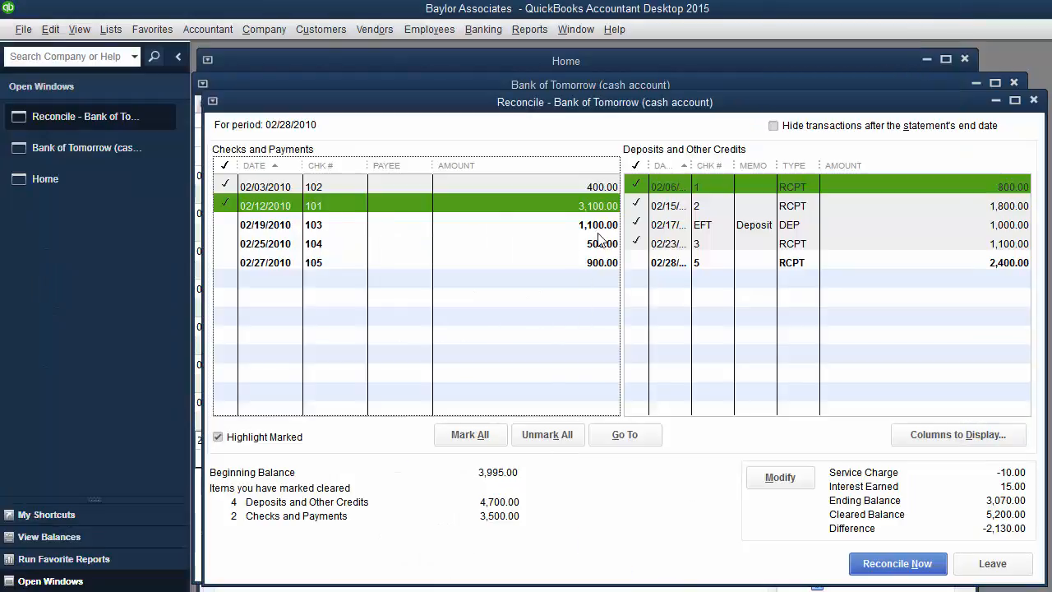
pyautogui.click(562, 227)
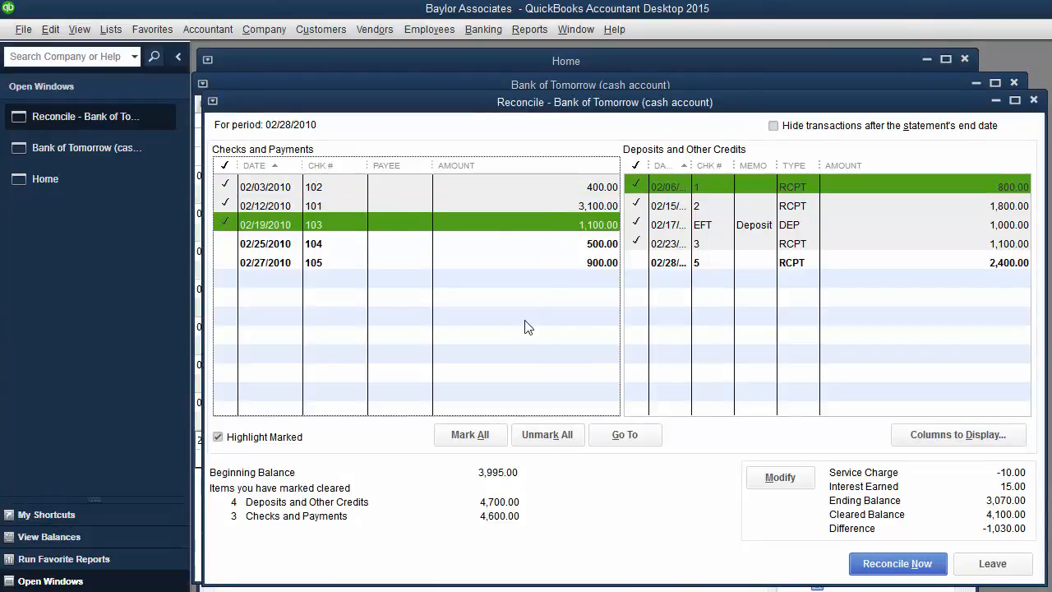
pyautogui.hotkey('alt', 'Tab')
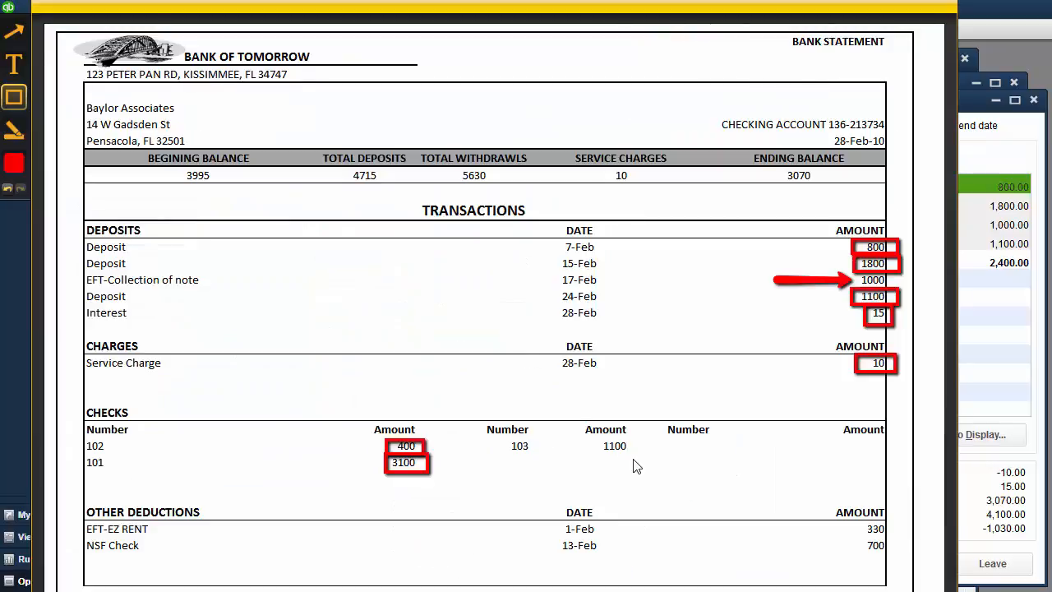
pyautogui.moveTo(638, 459); pyautogui.dragTo(596, 439)
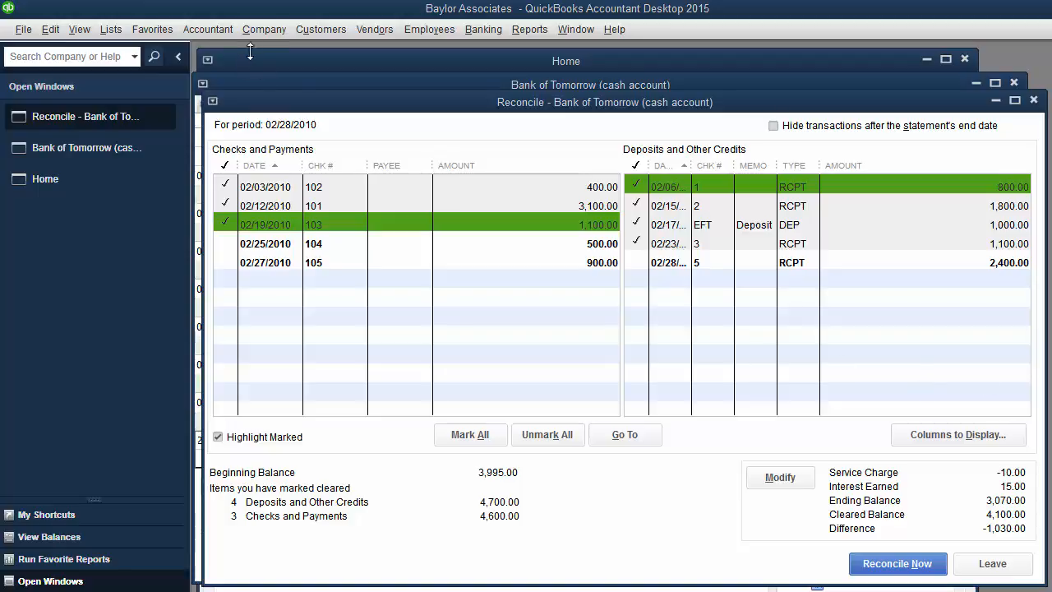
pyautogui.click(205, 29)
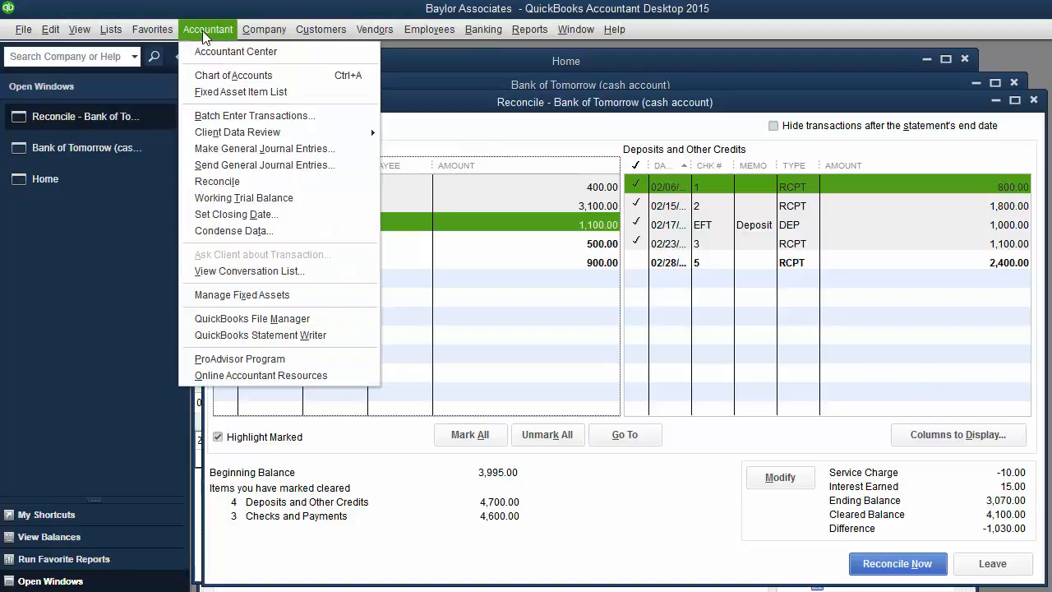
pyautogui.click(238, 148)
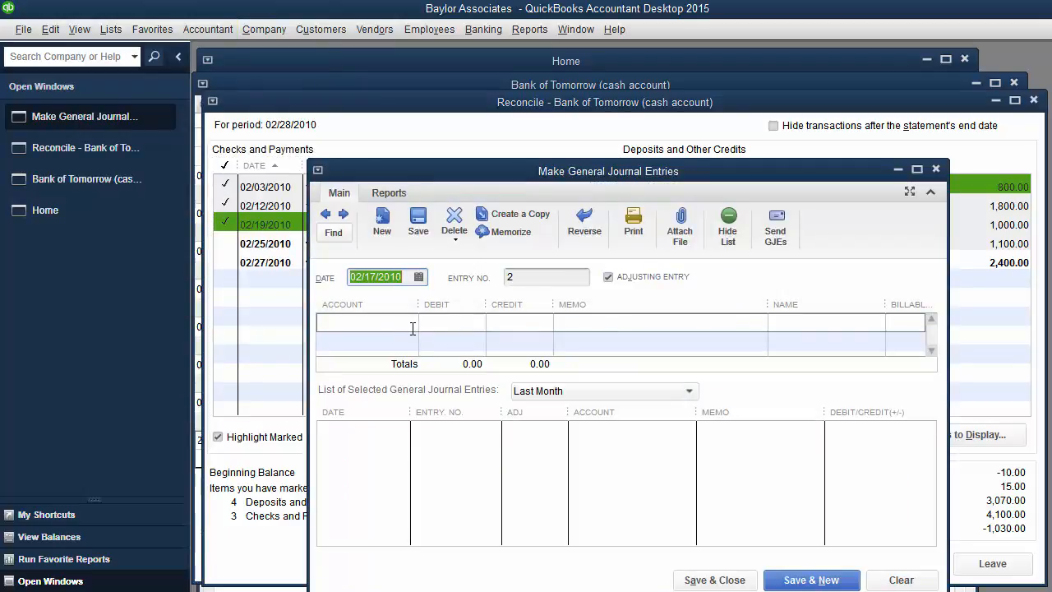
pyautogui.click(935, 169)
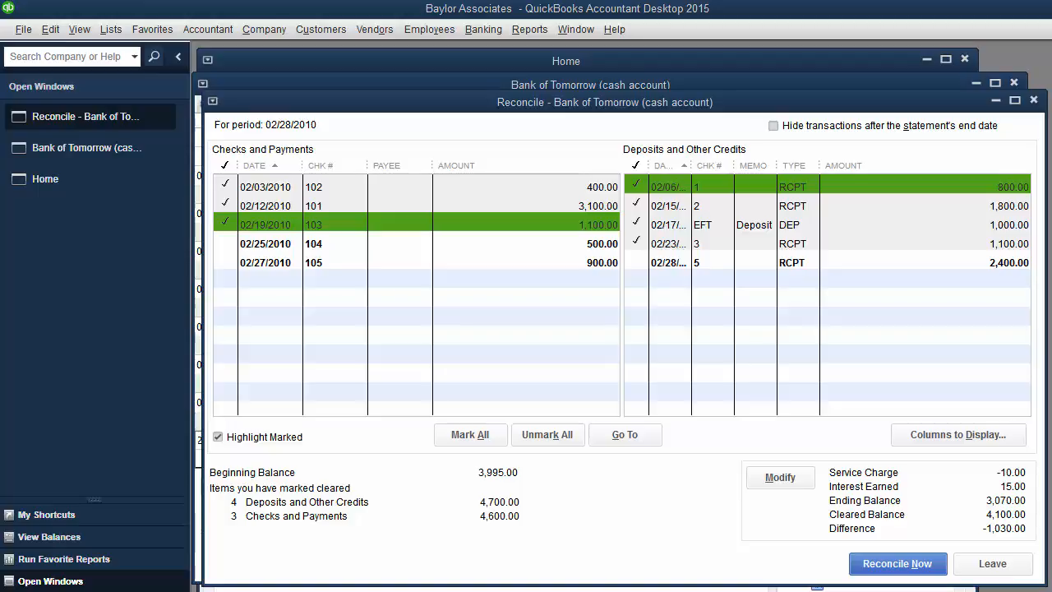
# Open the check register of the Bank of Tomorrow cash account and consult the other deductions on the bank statement
pyautogui.click(37, 178)
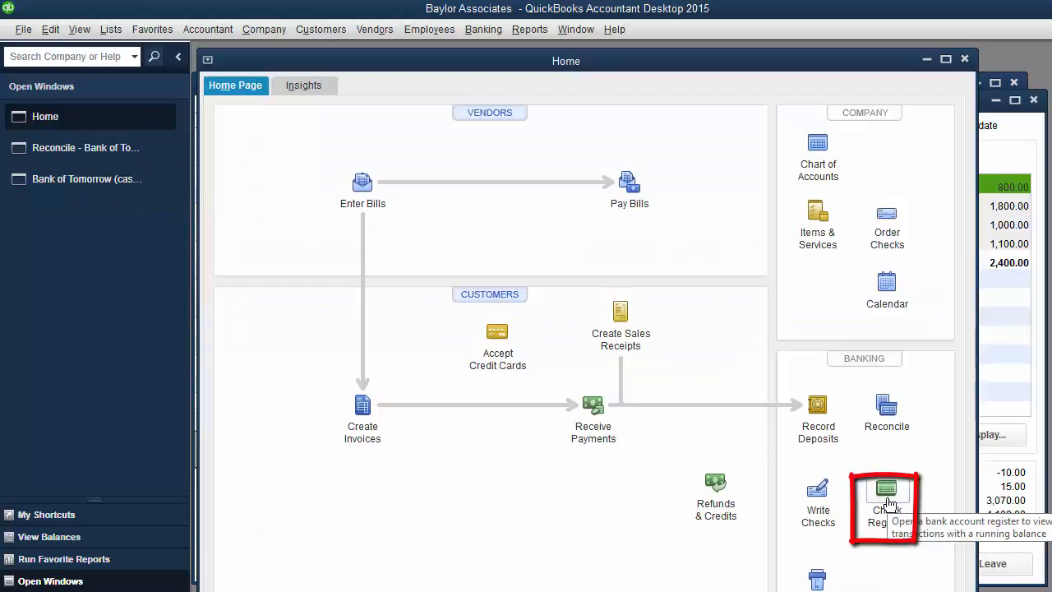
pyautogui.click(483, 30)
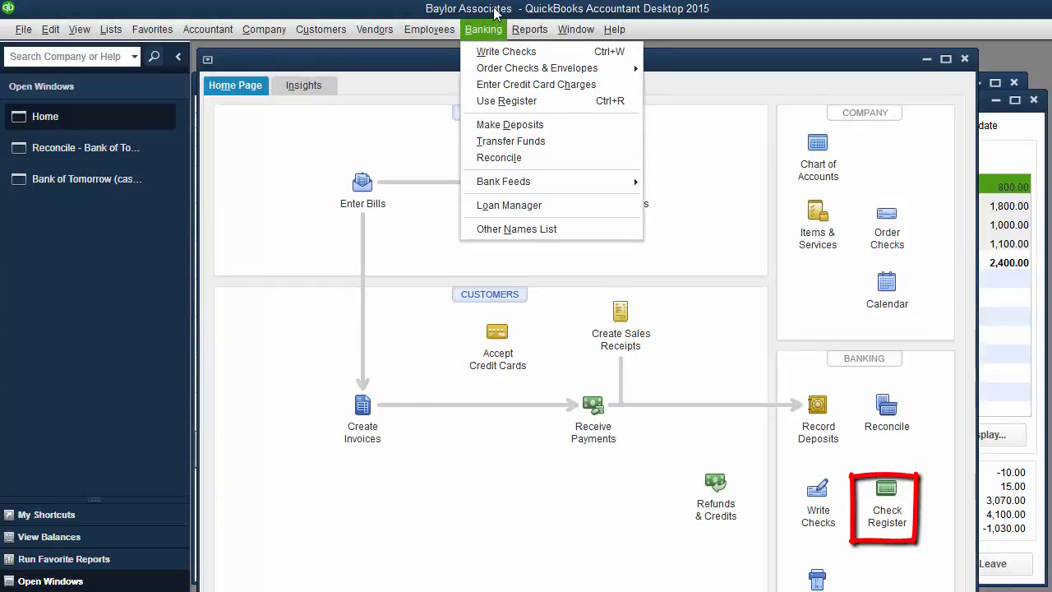
pyautogui.click(498, 12)
pyautogui.click(886, 502)
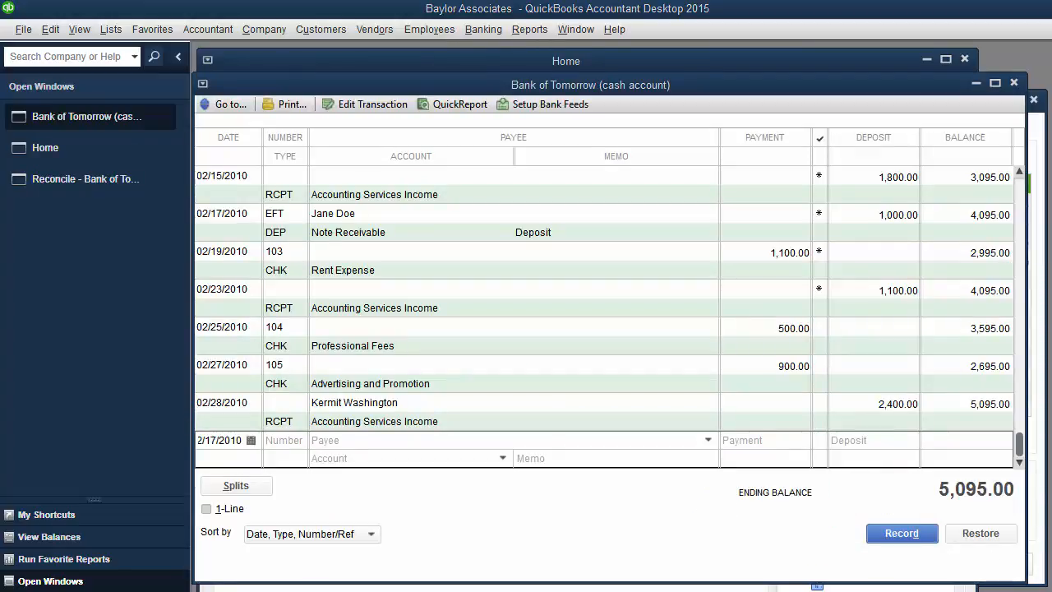
pyautogui.hotkey('alt', 'Tab')
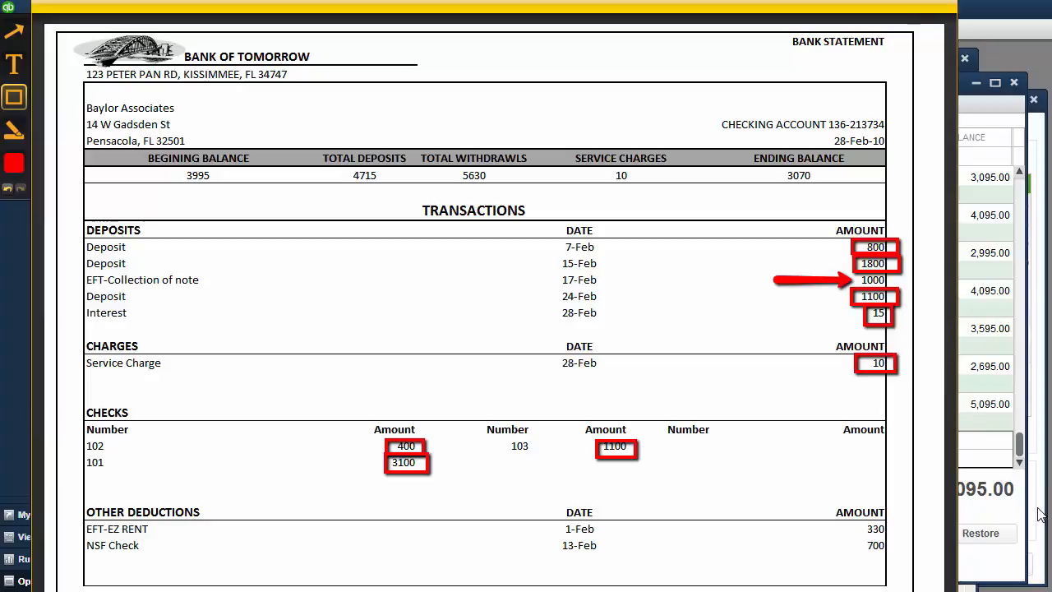
pyautogui.click(1021, 410)
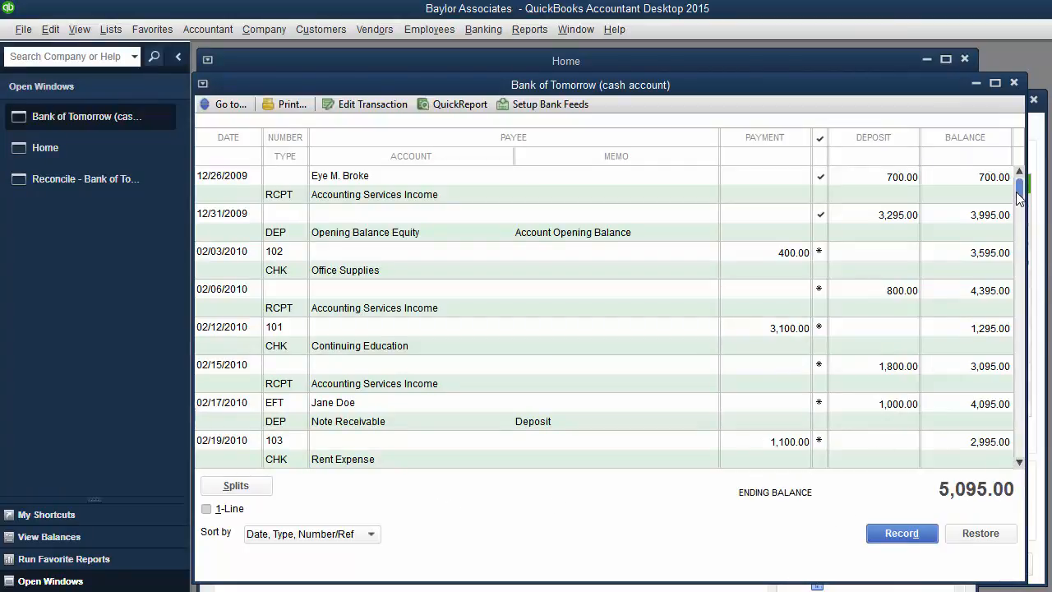
# Start a new register entry after the last transaction, dated 2/1/10 with EFT as its number
pyautogui.moveTo(1019, 197); pyautogui.dragTo(1017, 446)
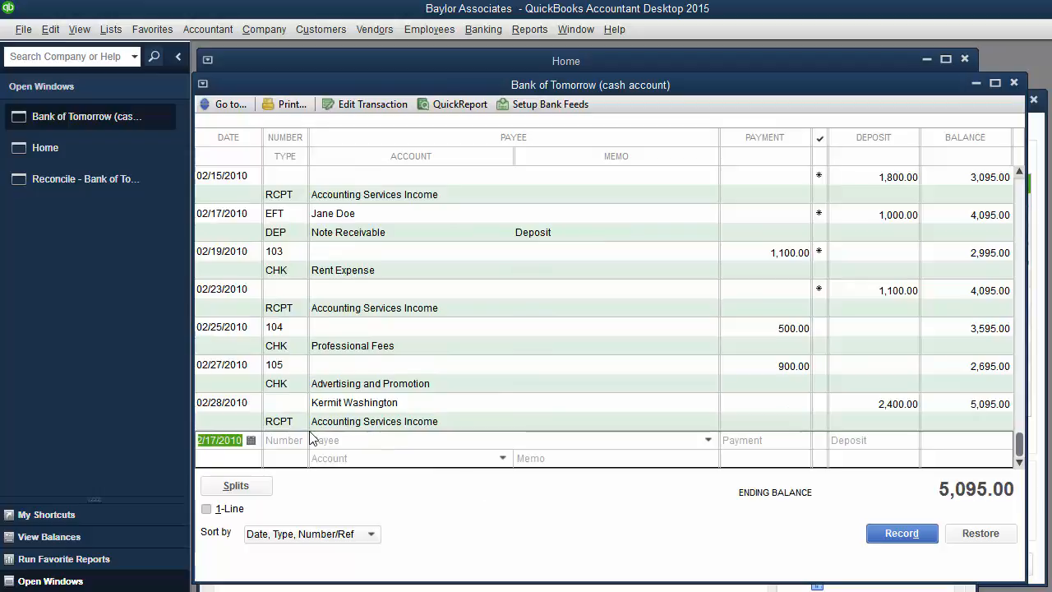
pyautogui.write('2/')
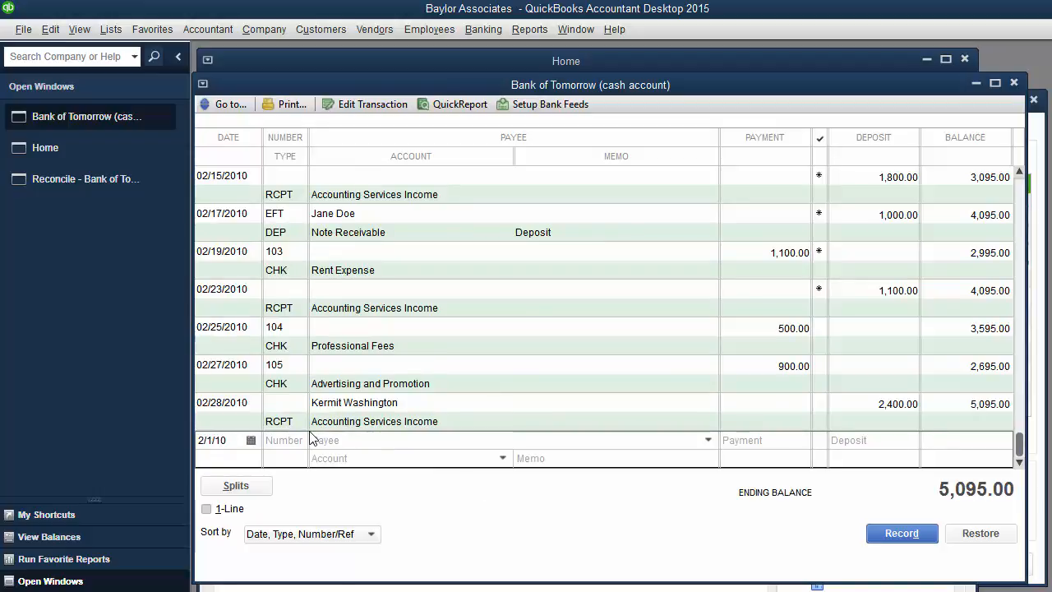
pyautogui.press('Tab')
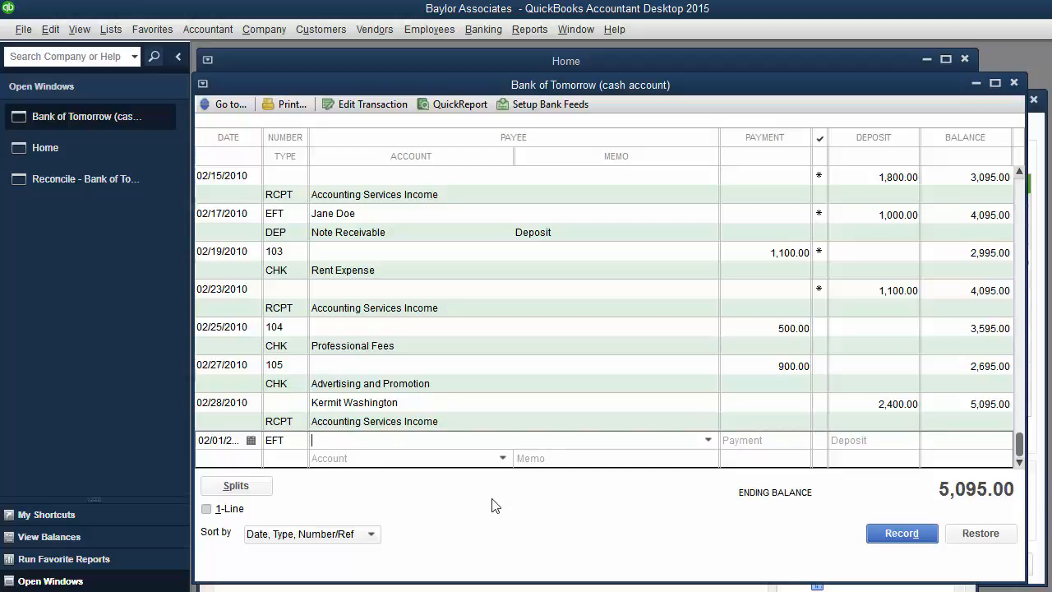
pyautogui.write('E')
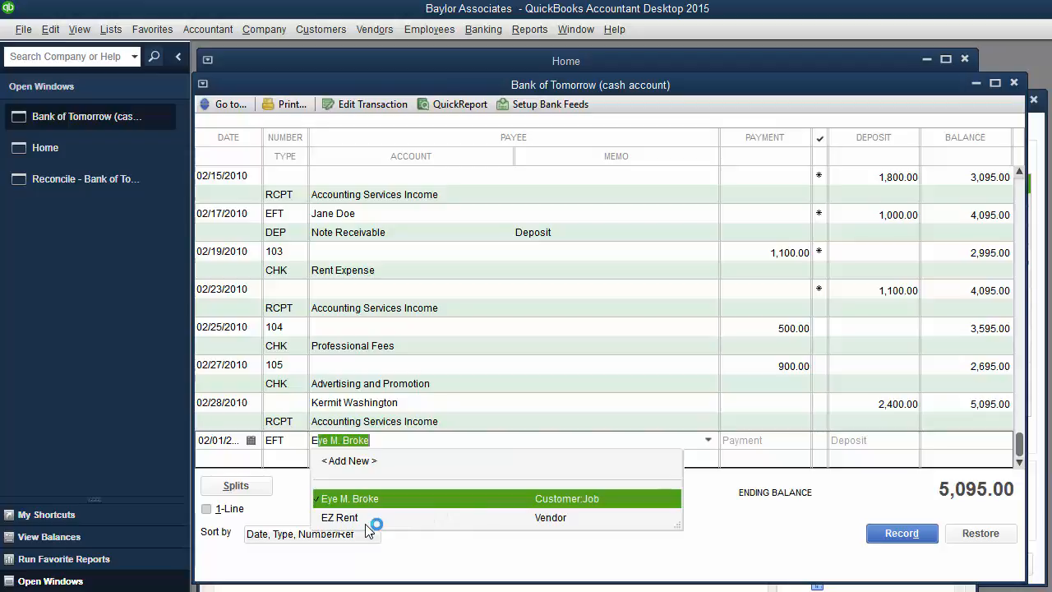
pyautogui.write('Z')
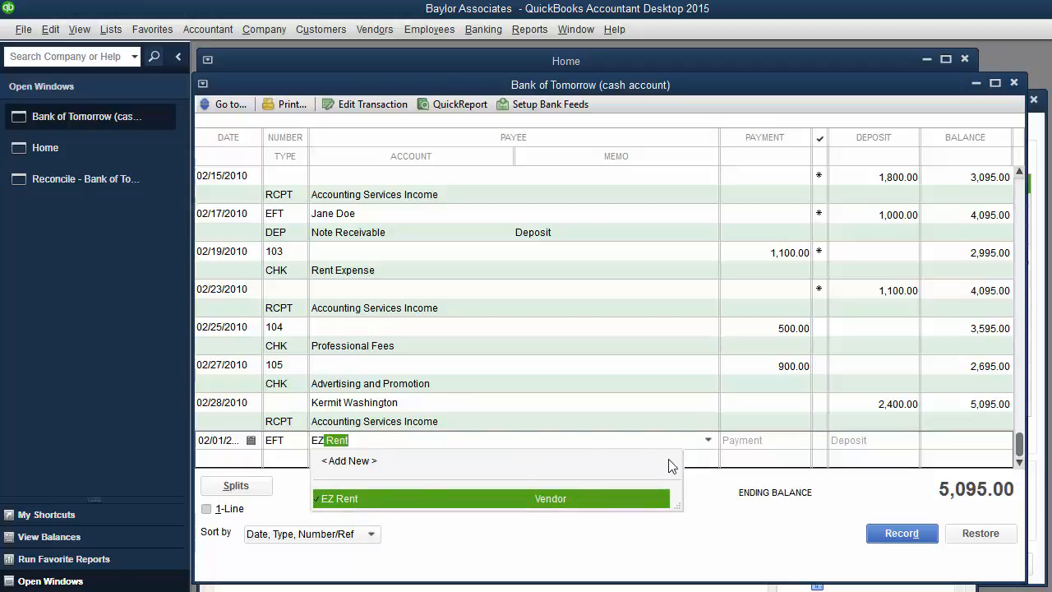
pyautogui.press('BackSpace')
pyautogui.press('BackSpace')
pyautogui.hotkey('shift', 'Tab')
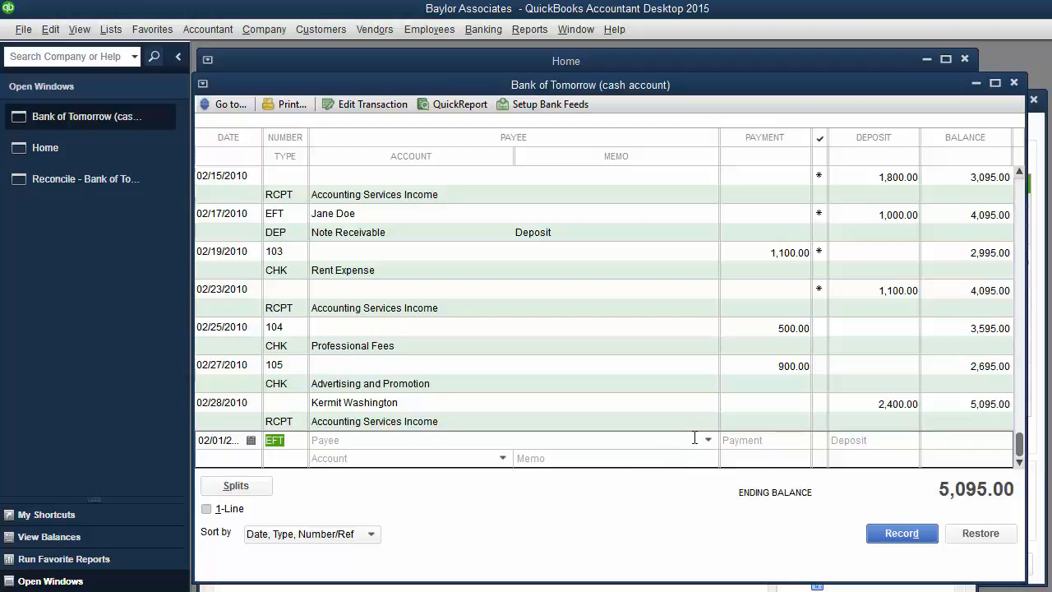
# Set the new EFT entry's payee to EZ Rent and its payment amount to 330
pyautogui.click(711, 443)
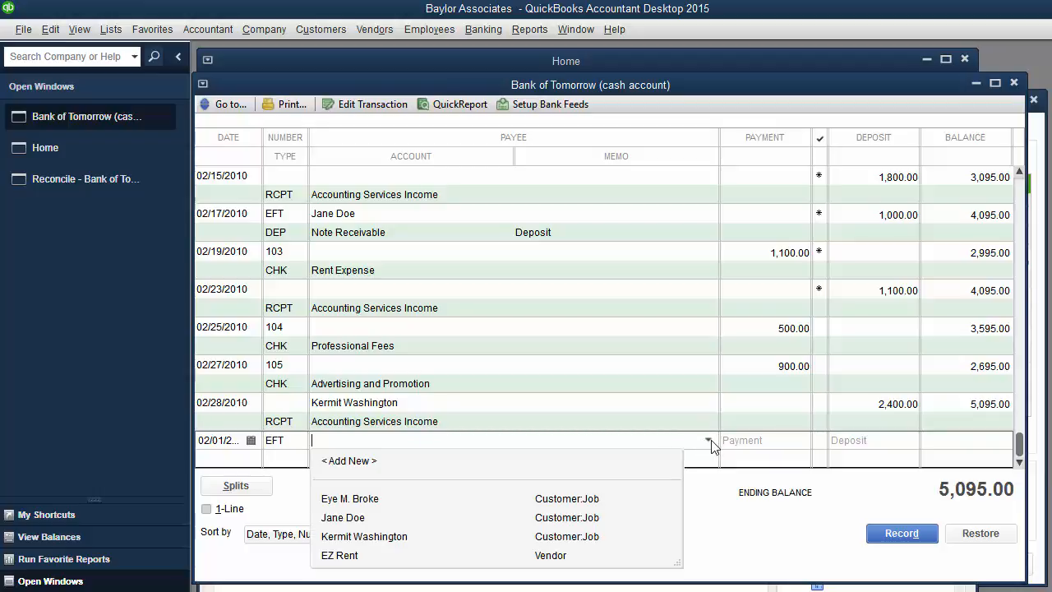
pyautogui.click(710, 442)
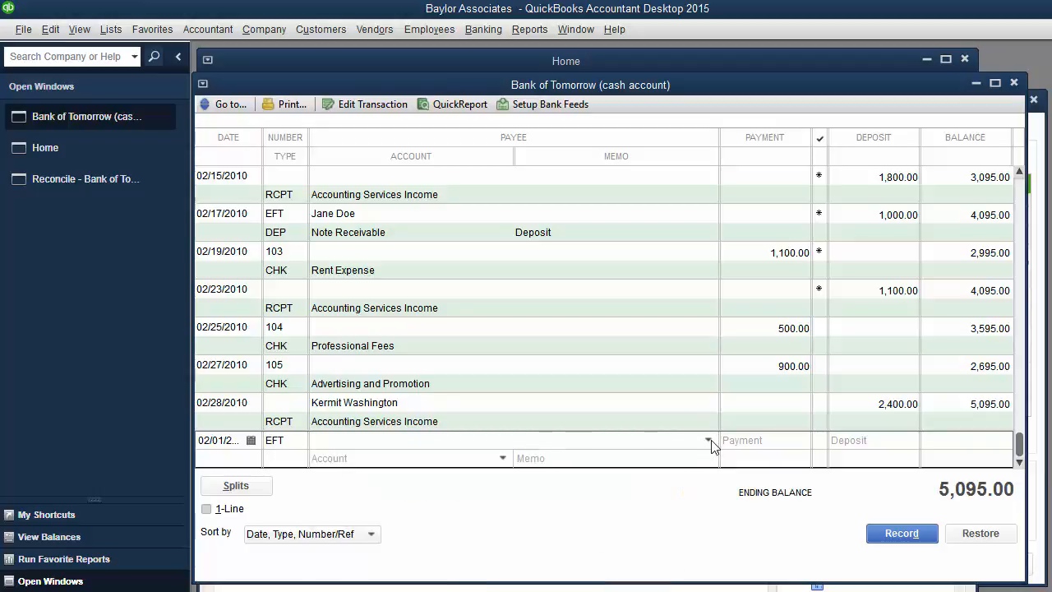
pyautogui.write('EZ Rent')
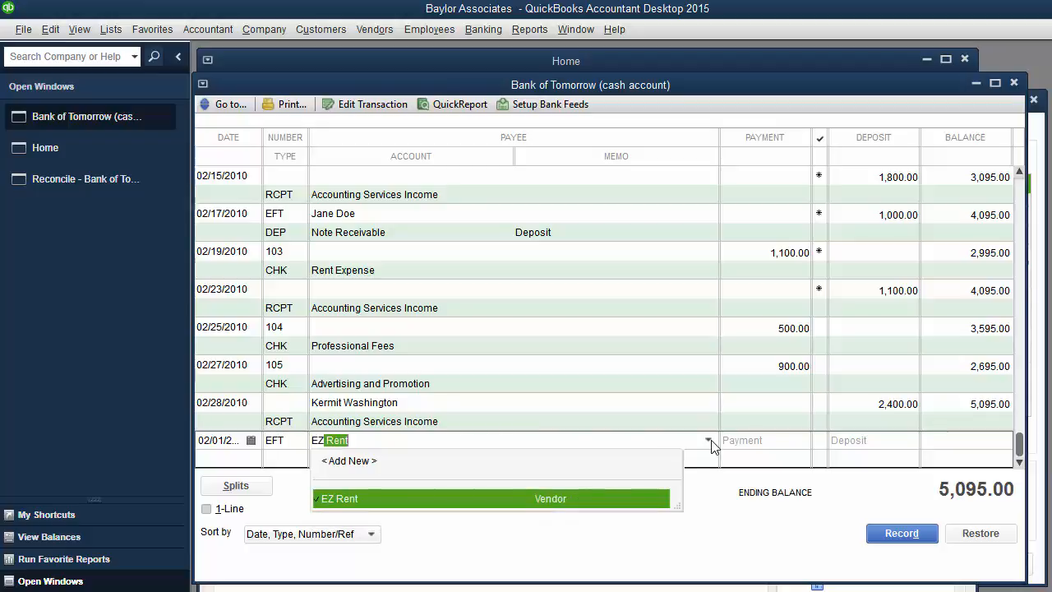
pyautogui.press('Tab')
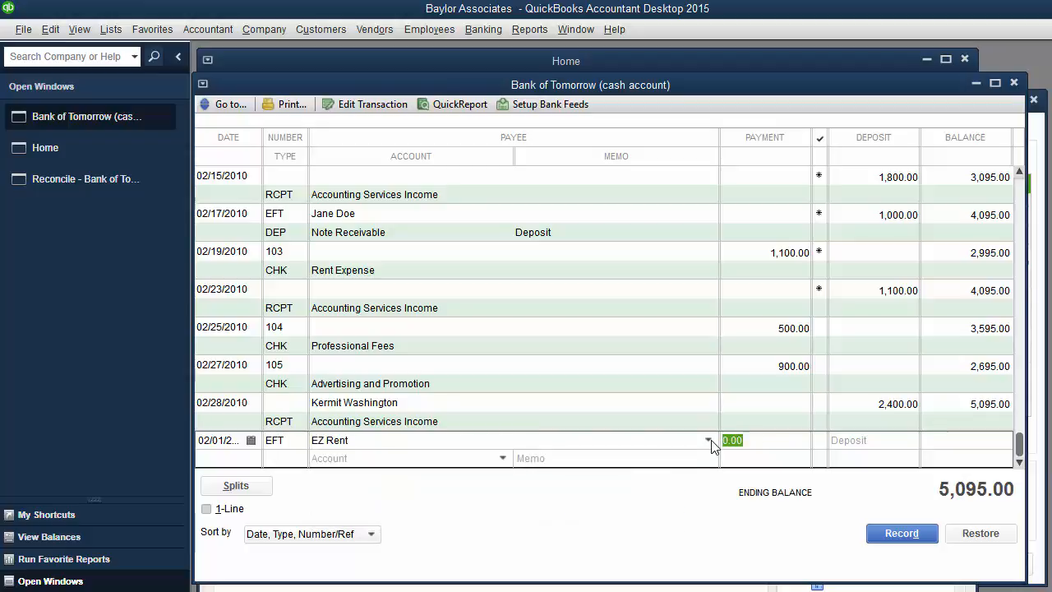
pyautogui.write('330')
pyautogui.press('Tab')
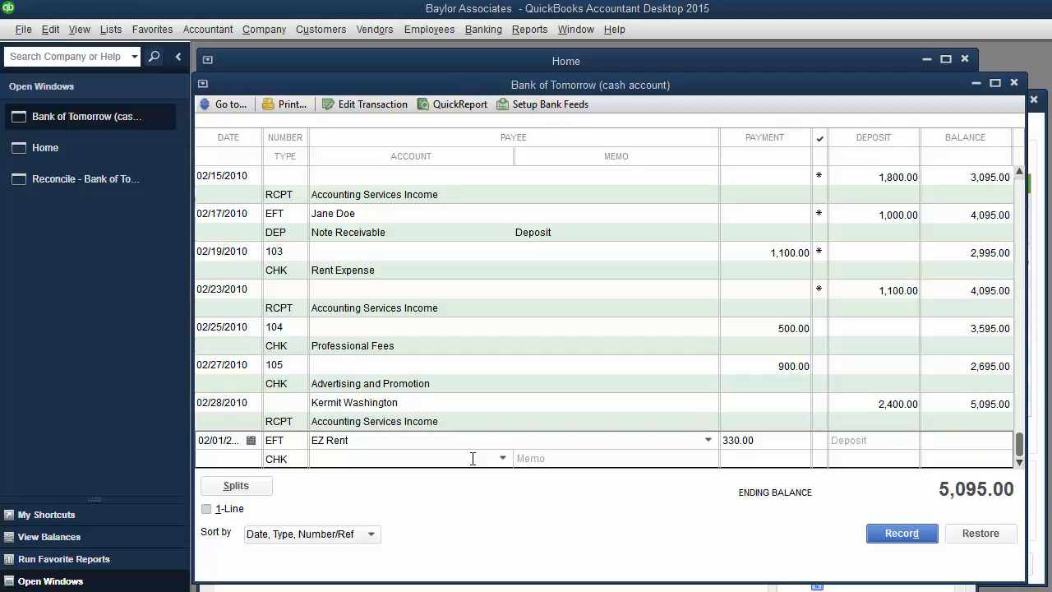
# Assign the EZ Rent payment to the Rent Expense account and record the transaction
pyautogui.click(502, 458)
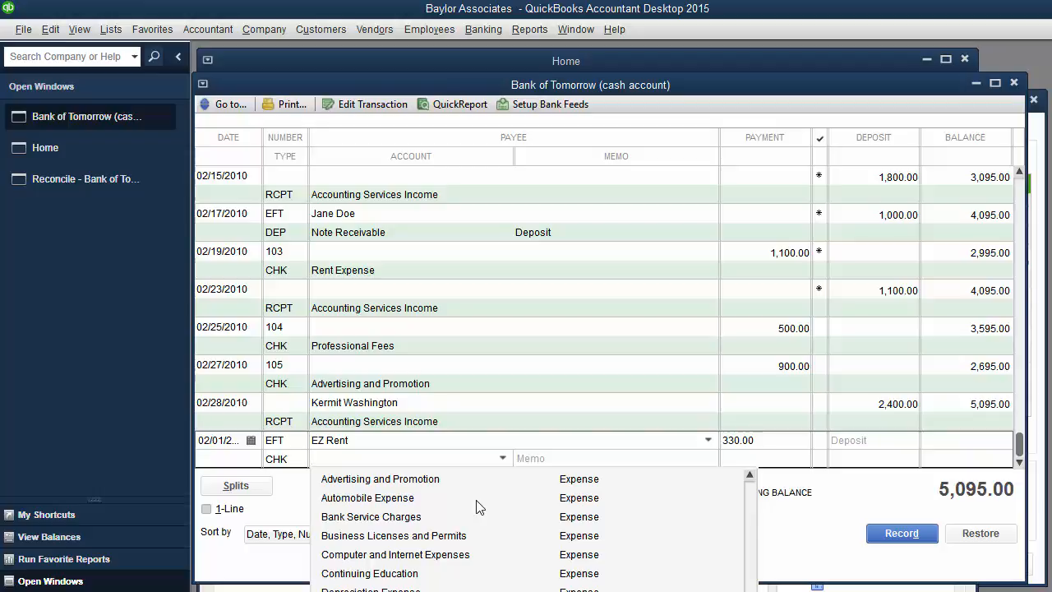
pyautogui.write('Rent Expense')
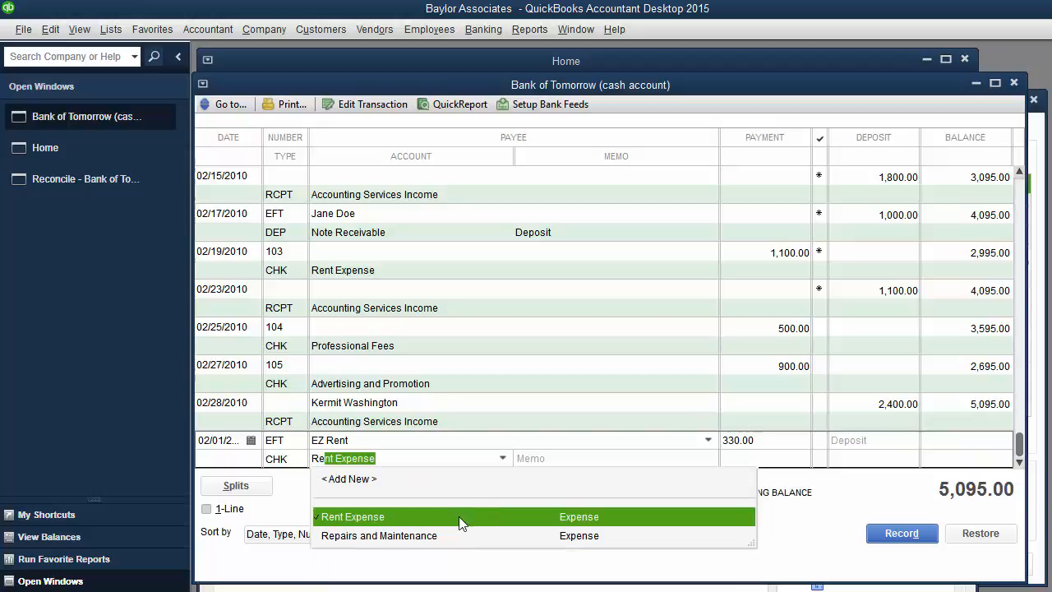
pyautogui.click(458, 519)
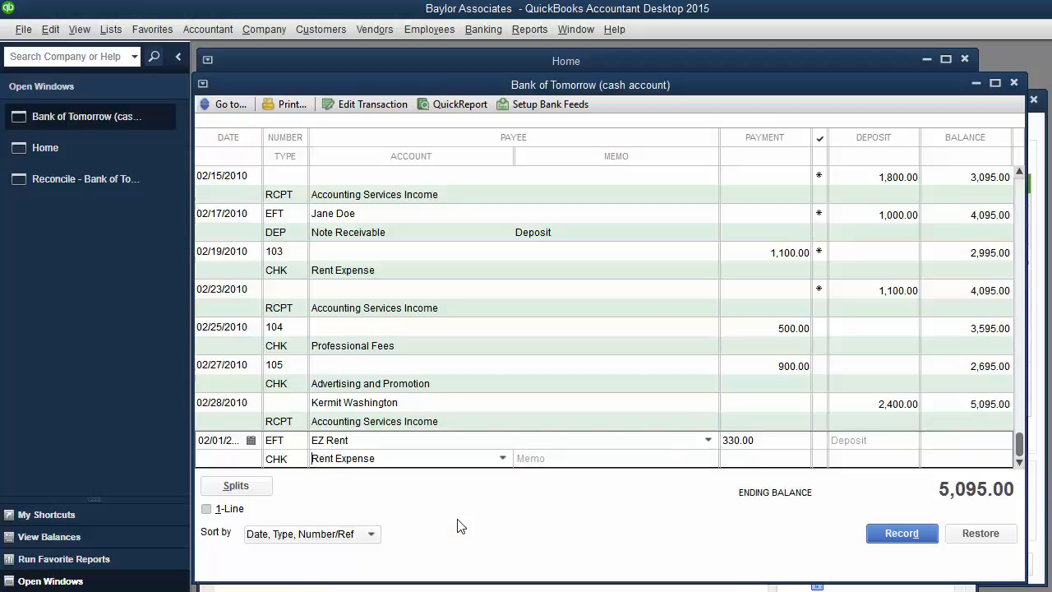
pyautogui.click(891, 534)
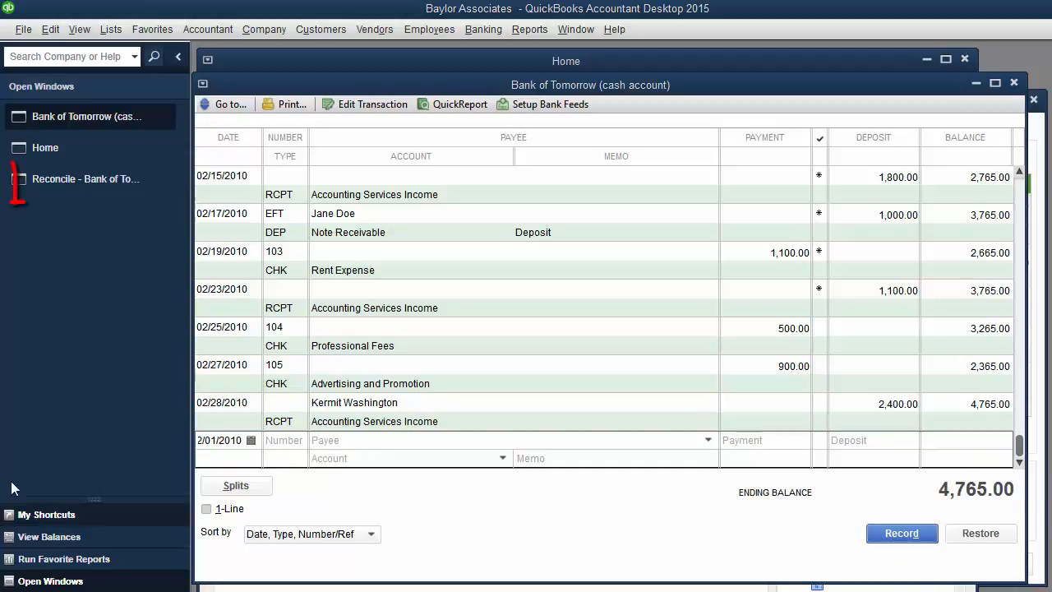
# Return to the Bank of Tomorrow reconciliation and mark the EZ Rent EFT payment as cleared
pyautogui.click(42, 181)
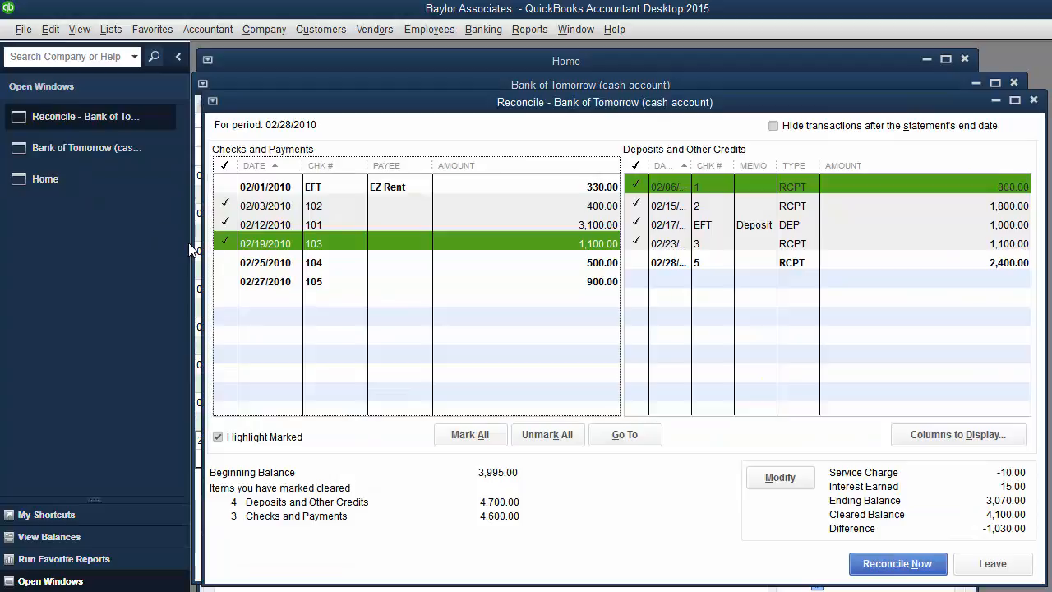
pyautogui.click(526, 187)
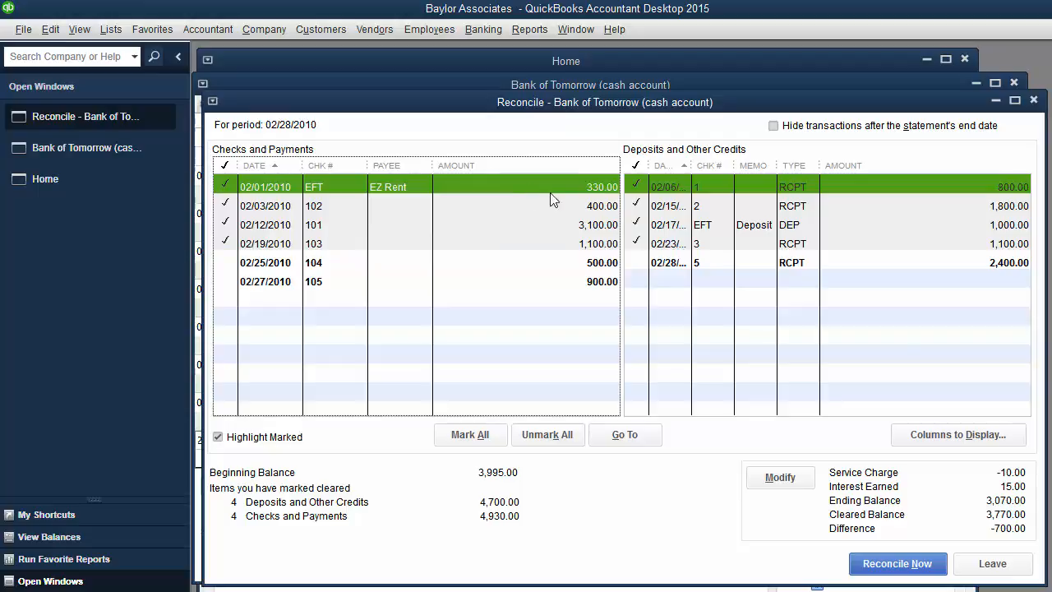